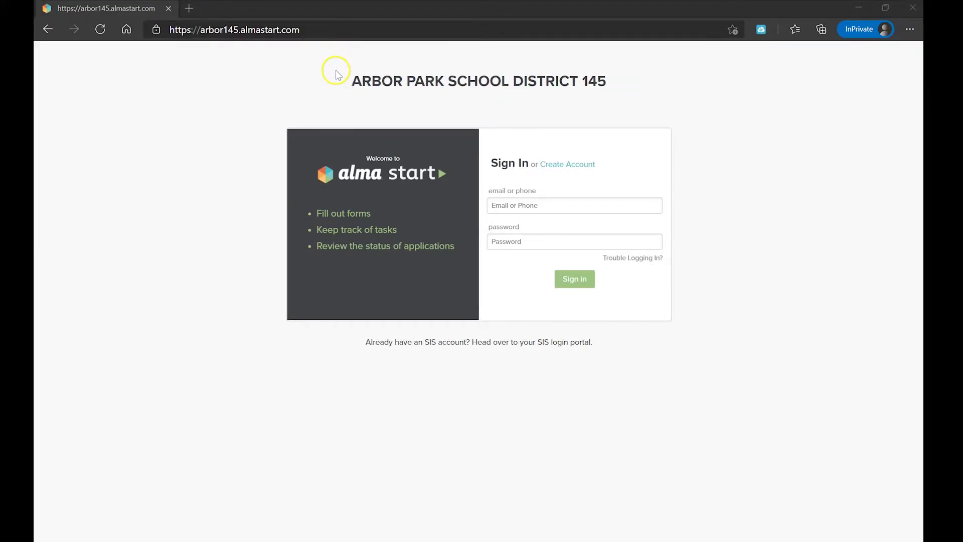
Switch from the district sign-in page to the Create Account form.
click(542, 170)
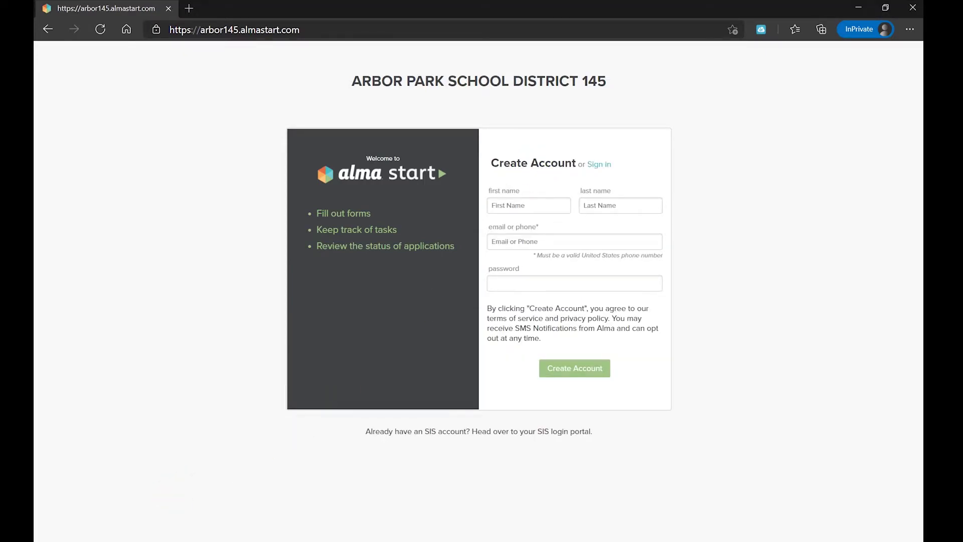
Enter the parent's first name, last name, e-mail and password, and create the account.
click(315, 496)
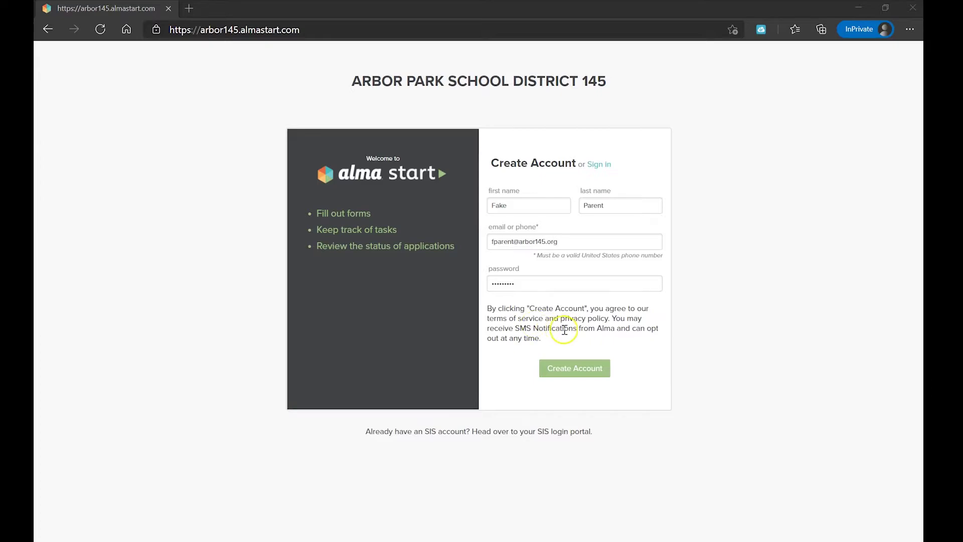
click(590, 371)
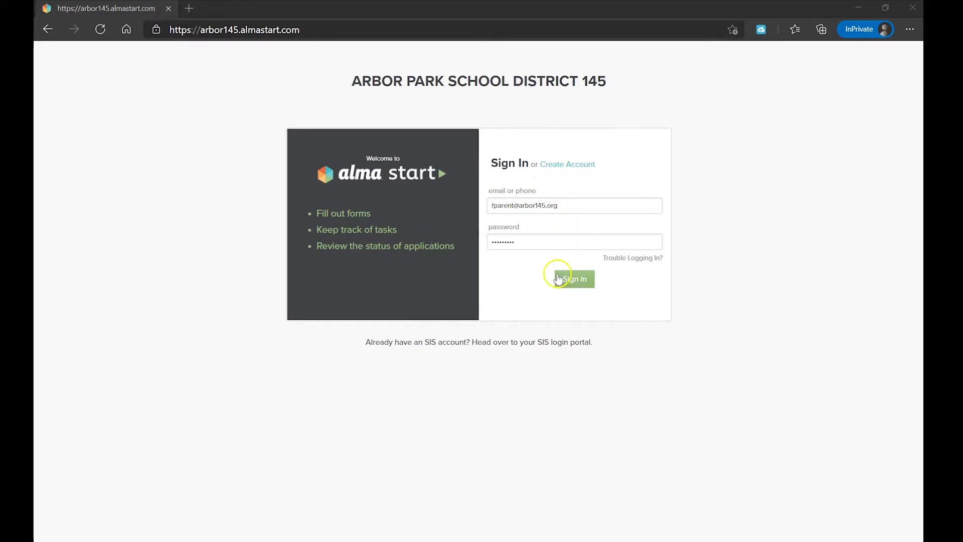
Sign in to the new parent account to reach the Add Student page.
click(559, 279)
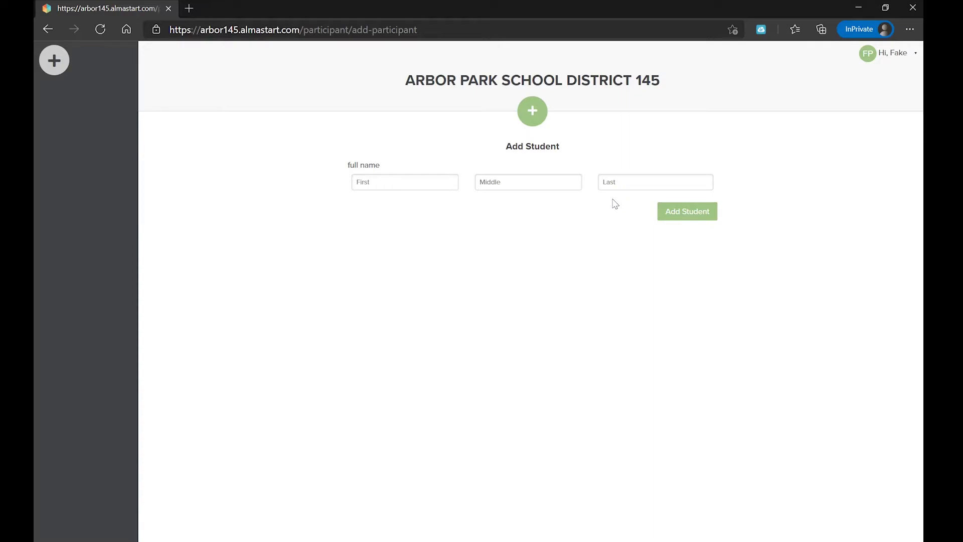
Add the first student by entering the child's first name and surname.
click(48, 59)
click(409, 182)
text(John)
key(Tab)
key(Tab)
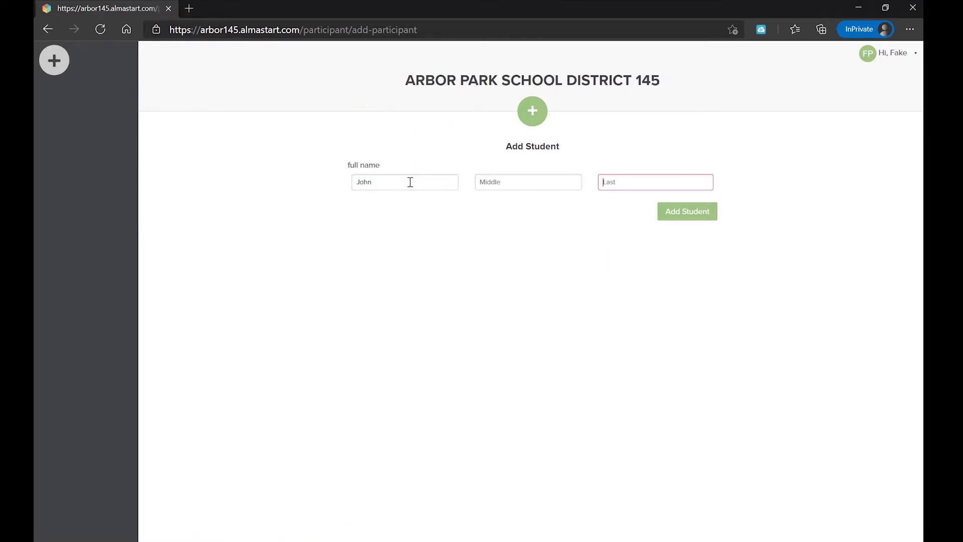
text(Smith)
key(Return)
Add the second student with the same surname, then open the first student's page.
click(61, 107)
click(393, 182)
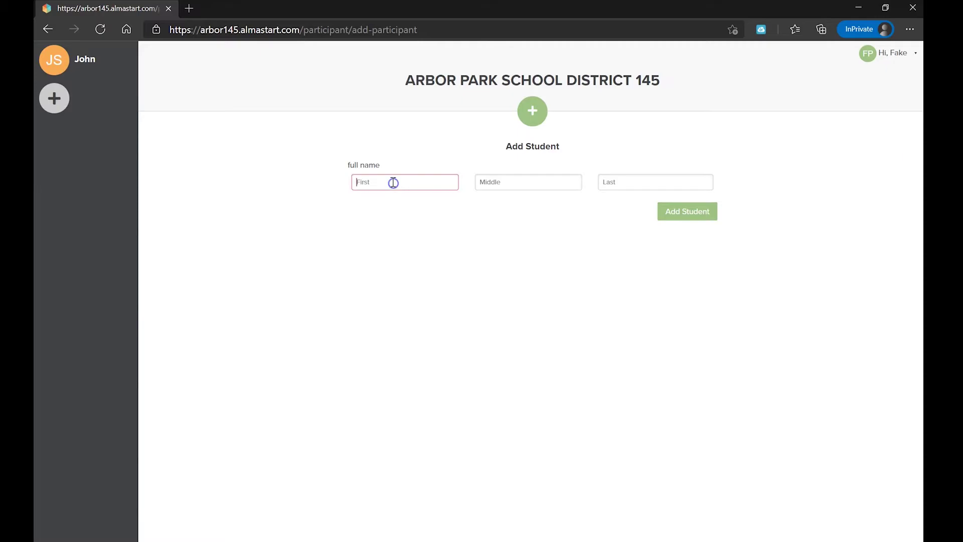
text(Mary)
key(Tab)
key(Tab)
text(Smith)
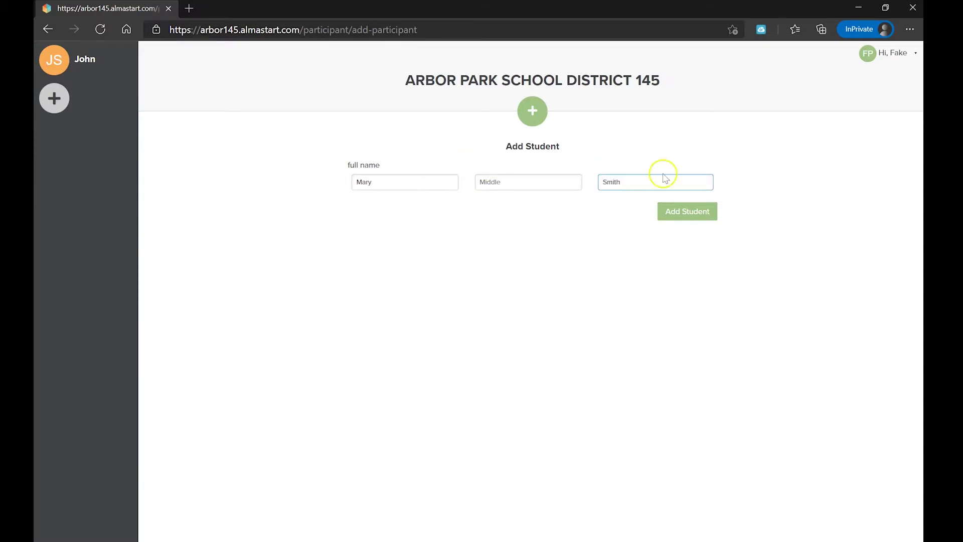
click(687, 211)
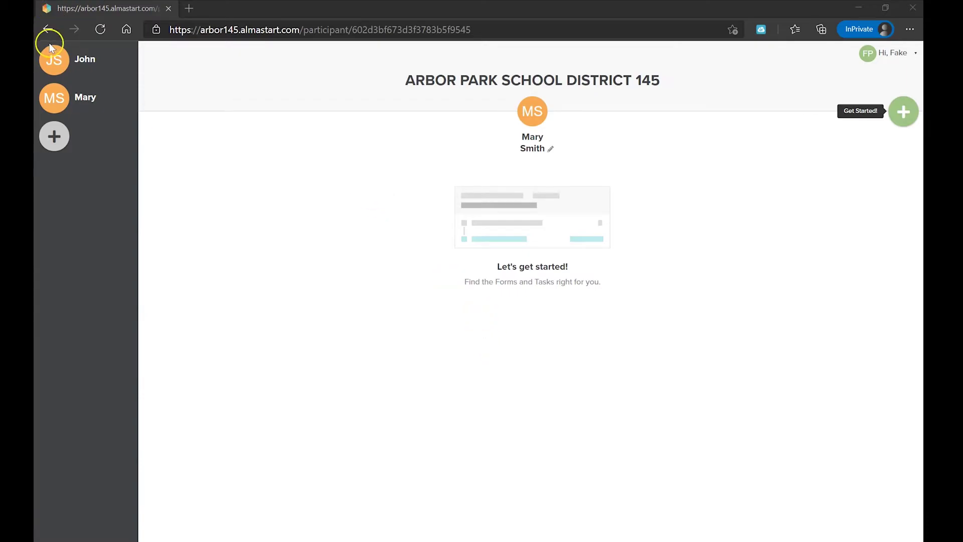
click(51, 63)
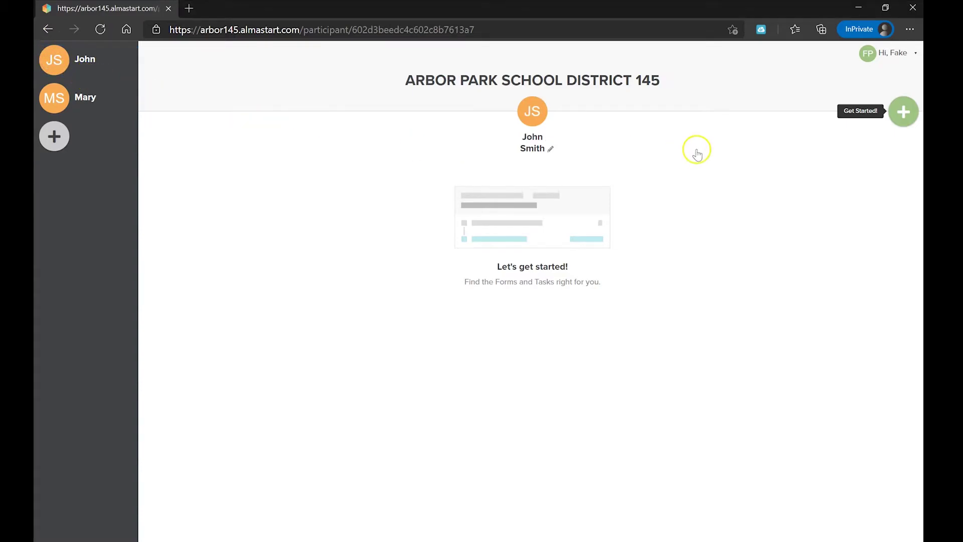
Filter by Kimberly Heights School, 2021-2022, Kindergarten and select the New Student Registration KHS process.
click(914, 117)
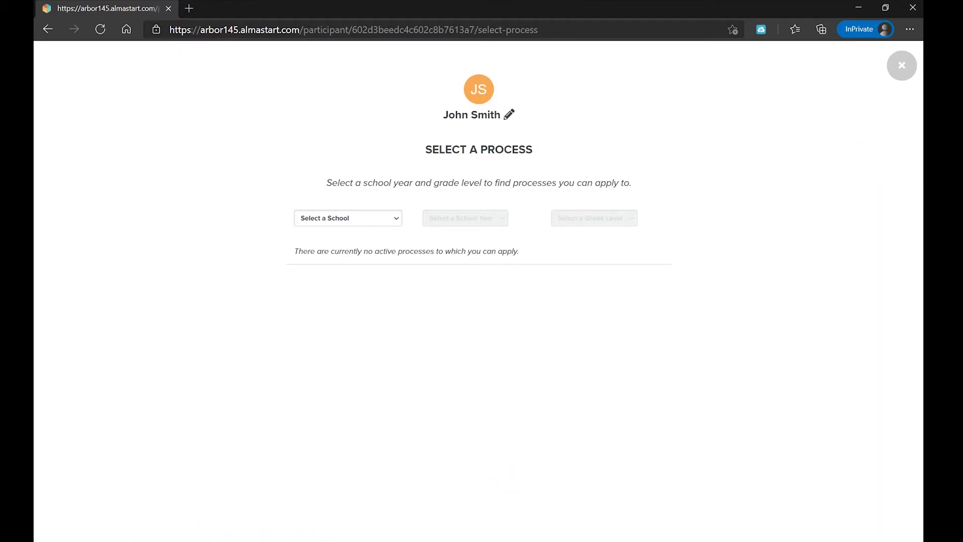
click(335, 220)
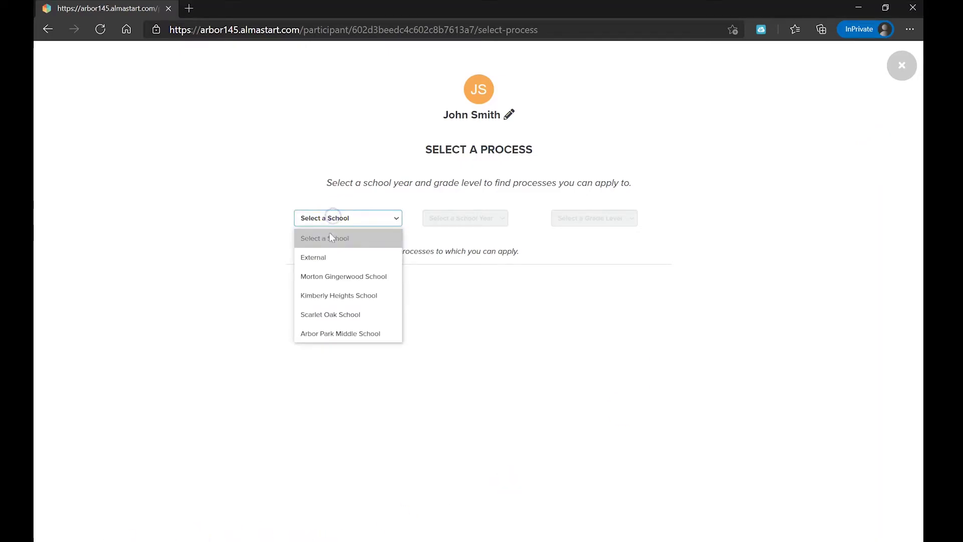
click(344, 296)
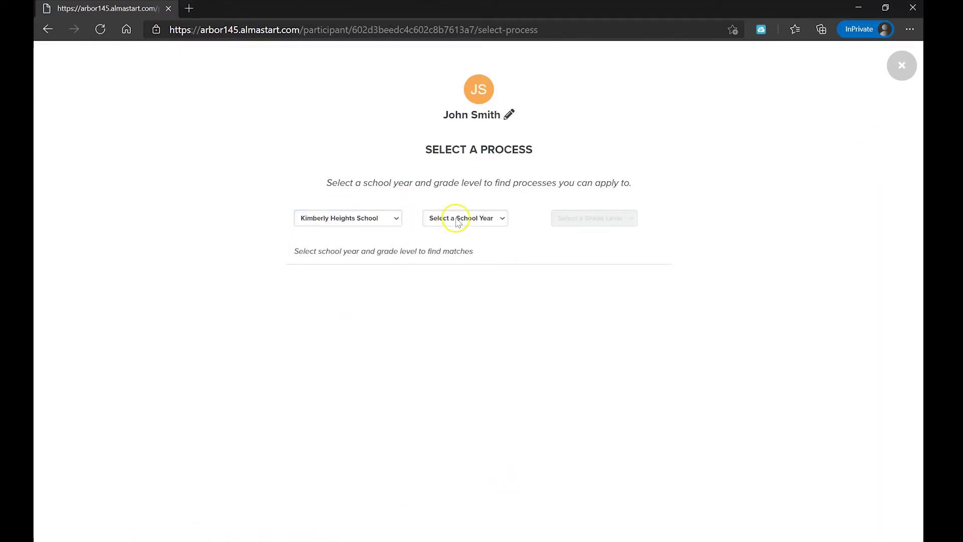
click(457, 219)
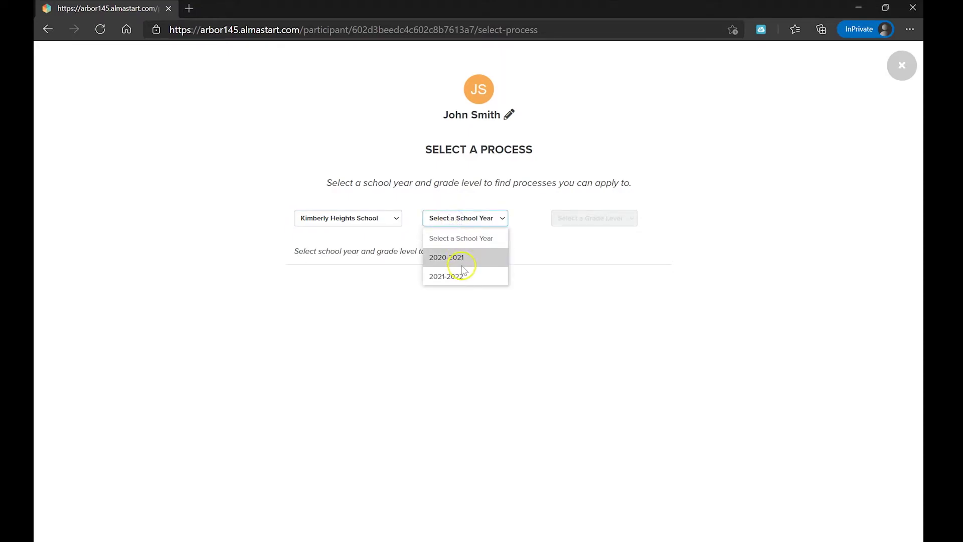
click(460, 277)
click(571, 218)
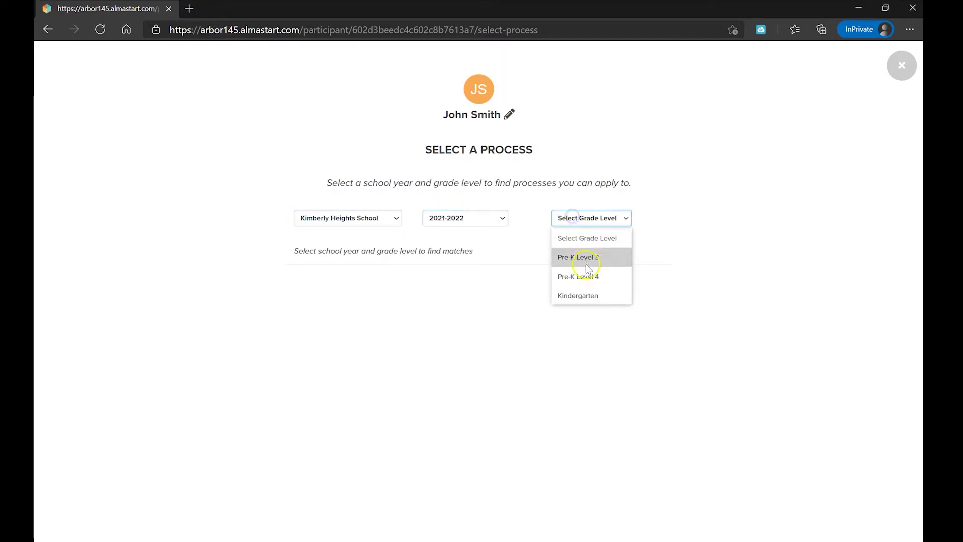
click(578, 295)
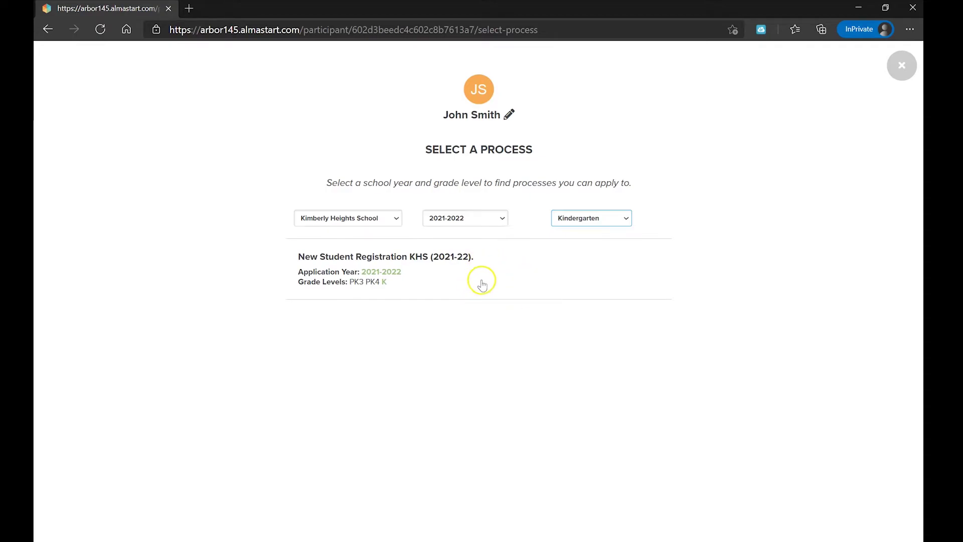
click(458, 263)
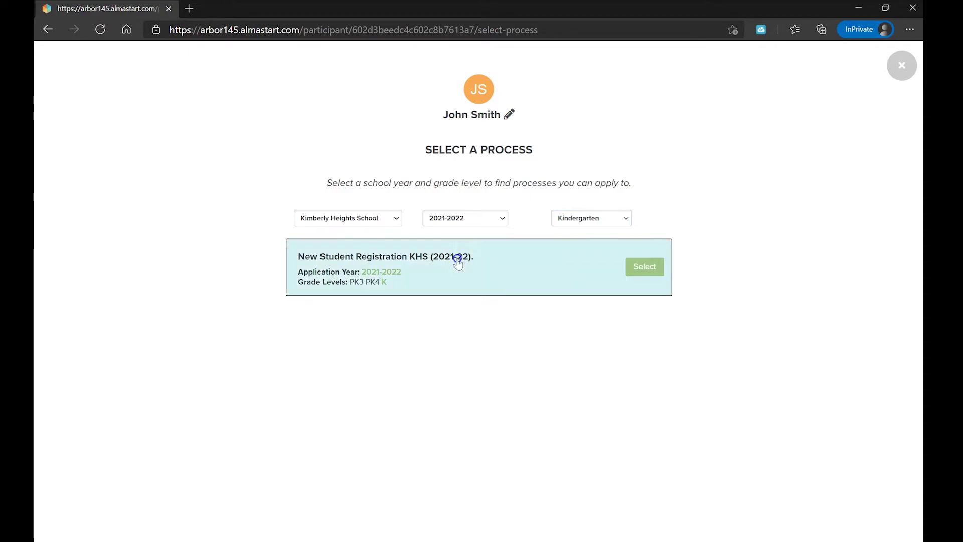
click(654, 268)
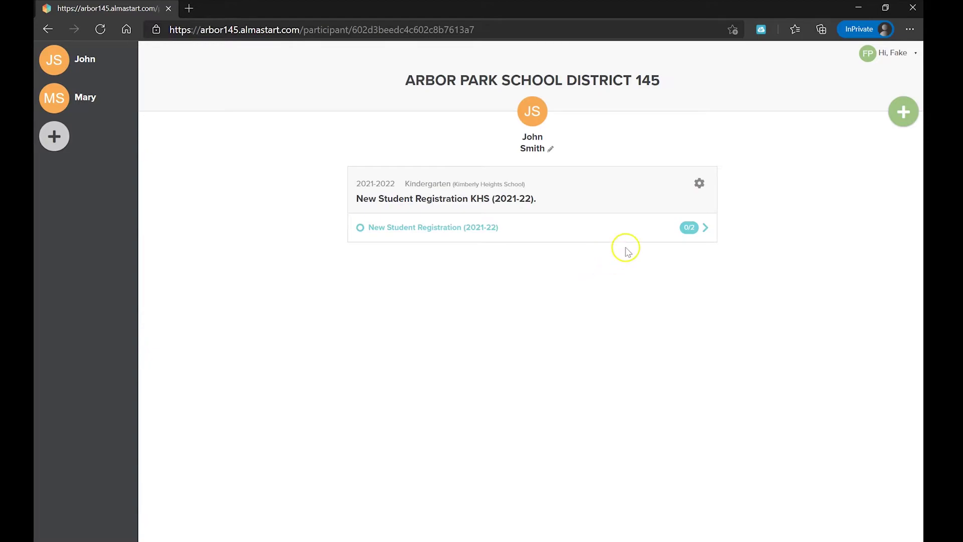
Open the New Student Registration (2021-22) forms list and its New Student Registration Form.
click(636, 233)
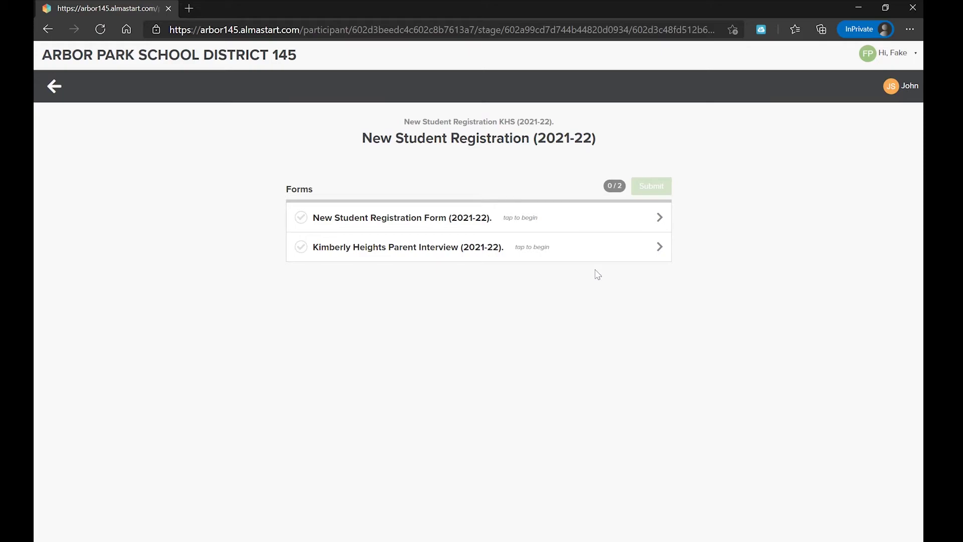
click(512, 218)
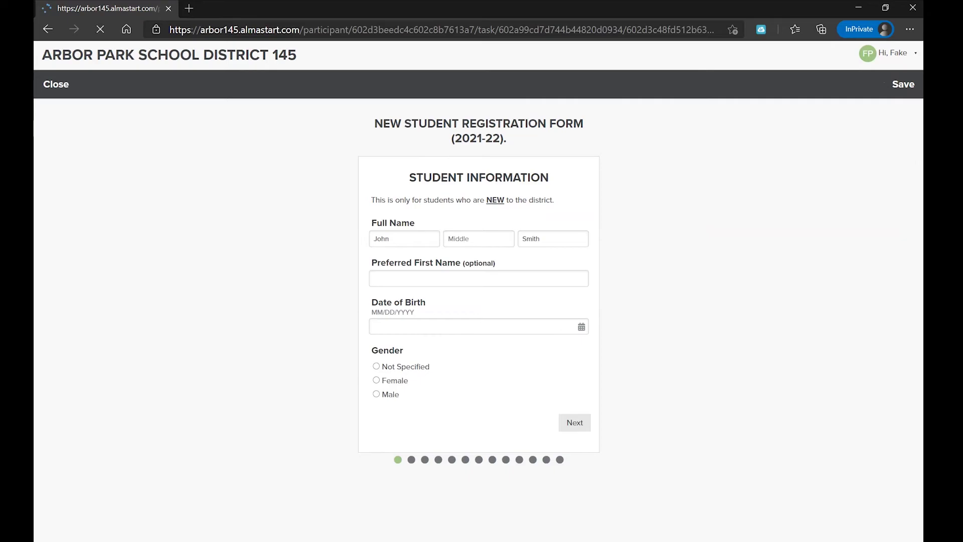
Enter the student's preferred first name, date of birth 02/02/2021 and gender Male.
click(447, 280)
text(Johnny)
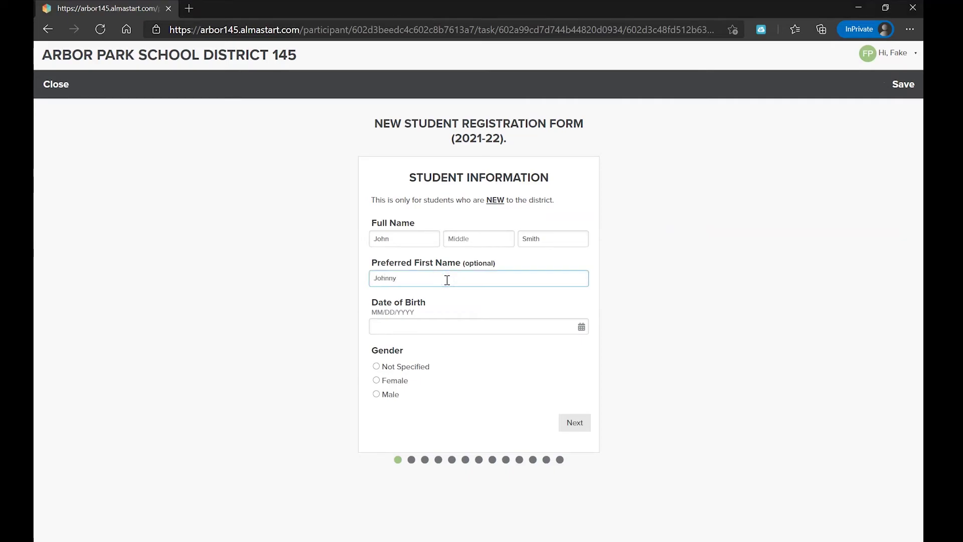
key(Tab)
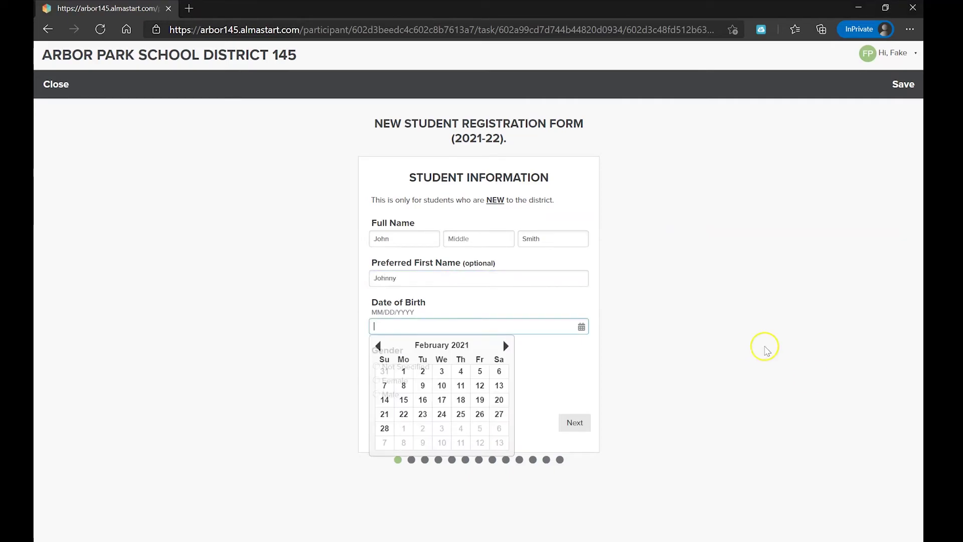
click(422, 372)
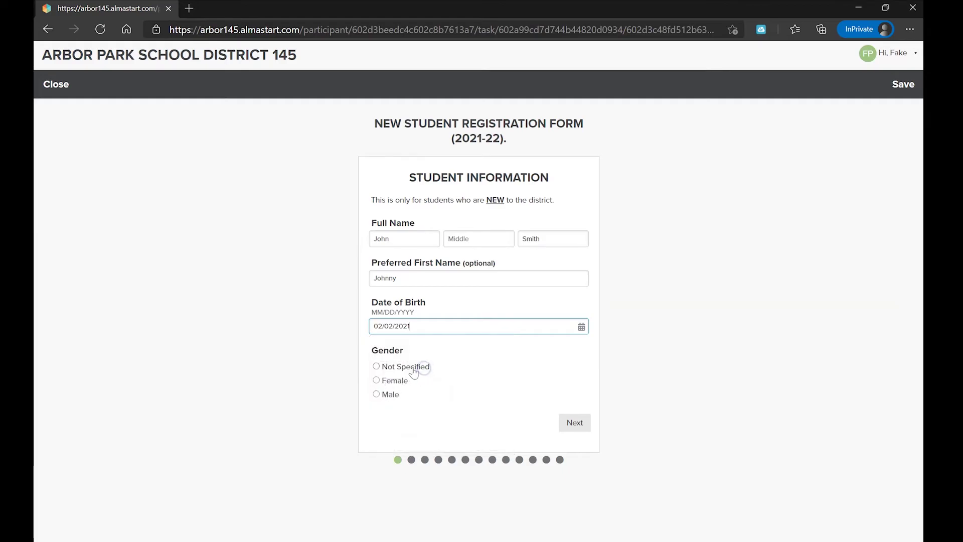
click(388, 394)
Go through the primary residence page and complete the signed registration form.
click(583, 426)
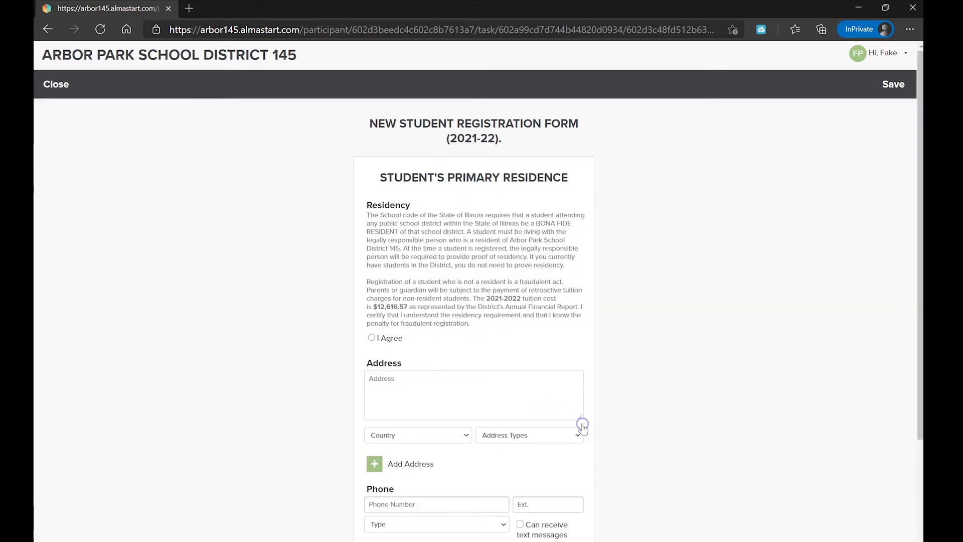
click(586, 425)
scroll(455, 467, down, 3)
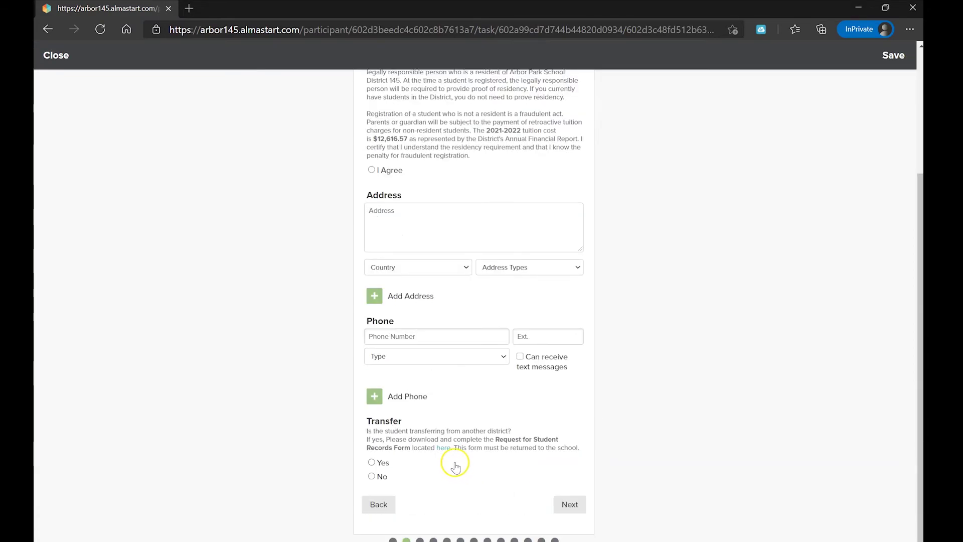
click(380, 505)
click(573, 422)
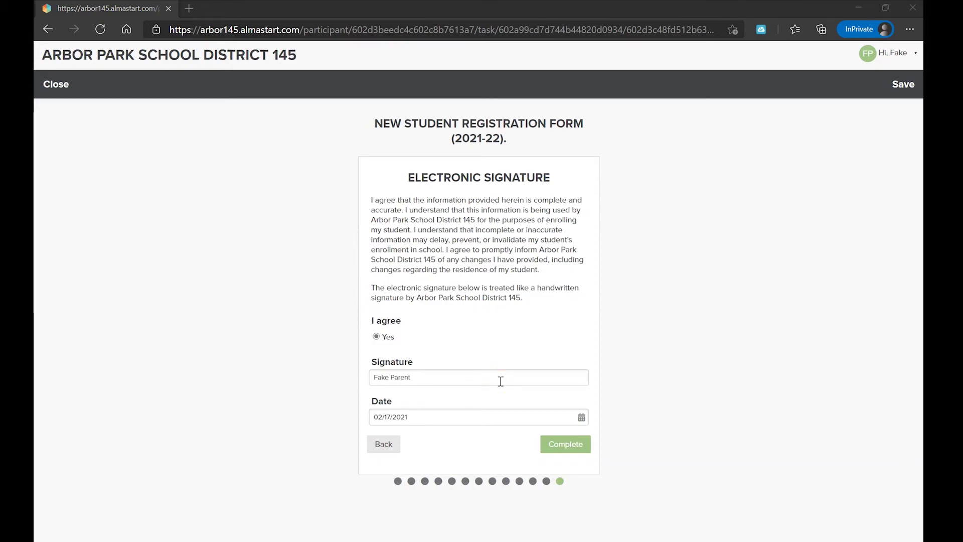
click(564, 447)
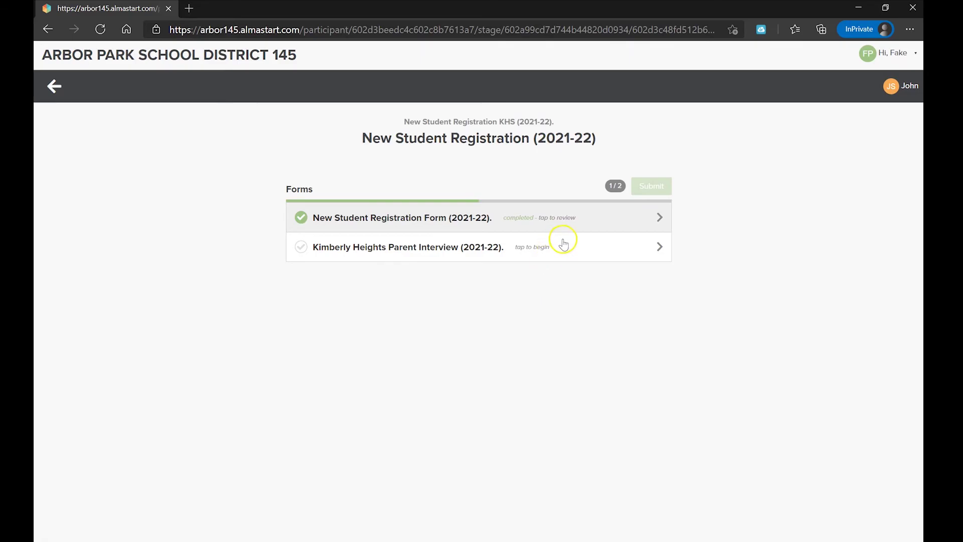
Complete the Kimberly Heights Parent Interview form and request submission of both forms at 2/2.
click(459, 250)
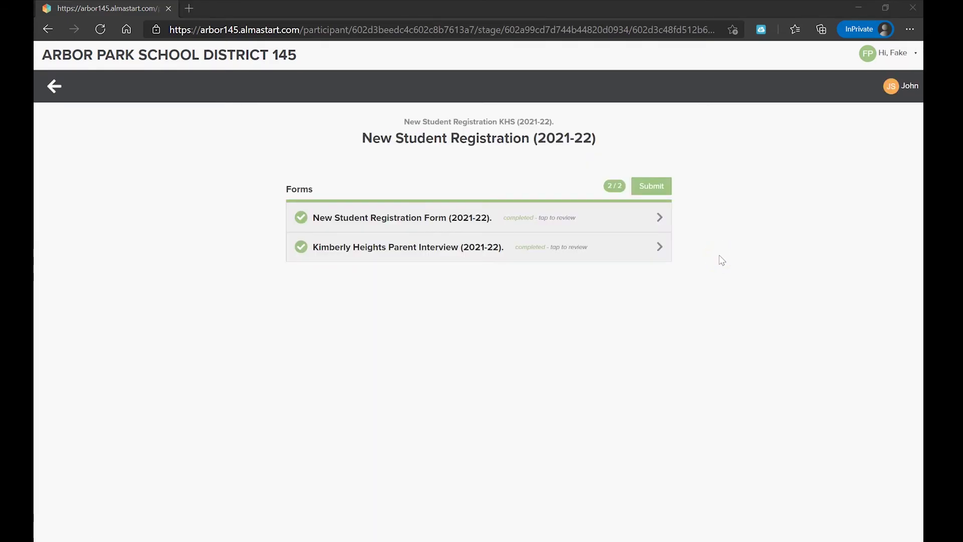
click(640, 184)
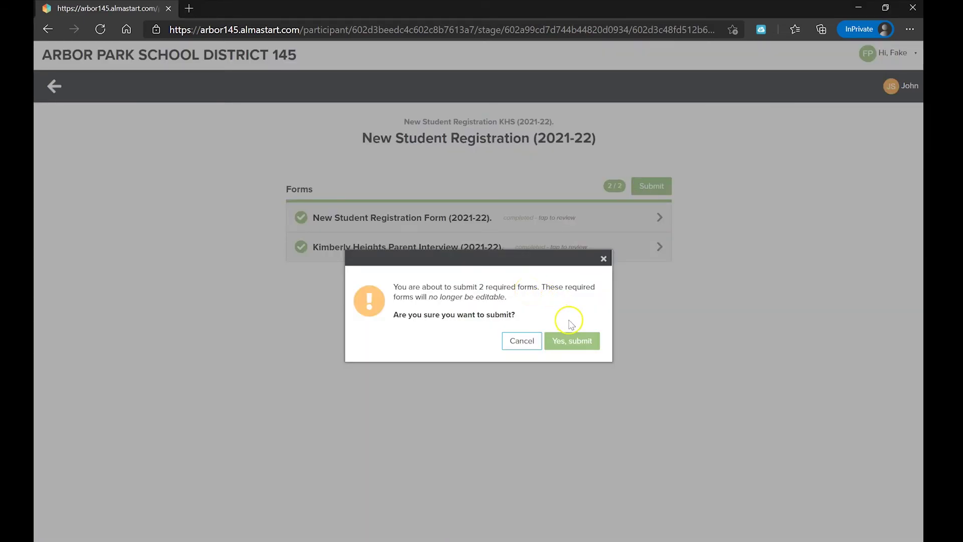
Confirm submitting the 2 required forms with "Yes, submit".
click(572, 345)
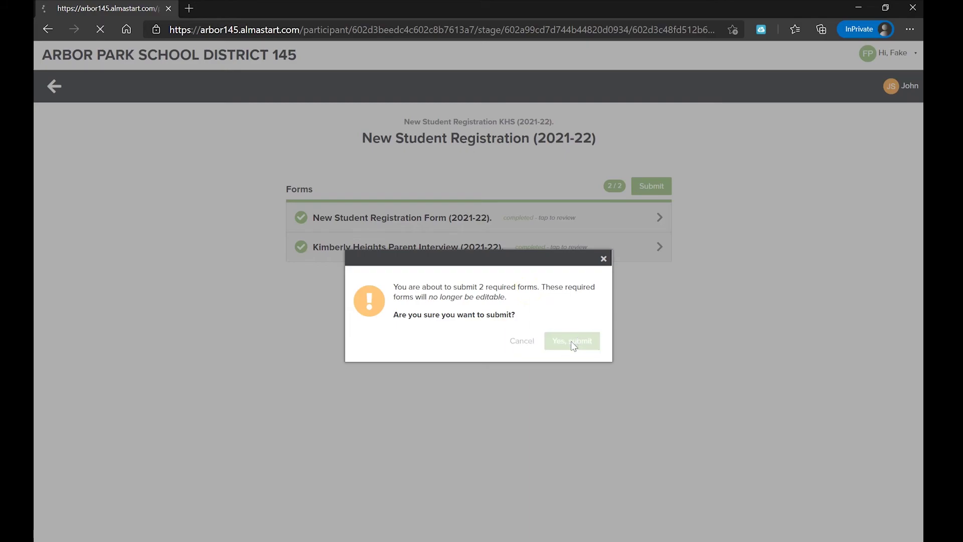